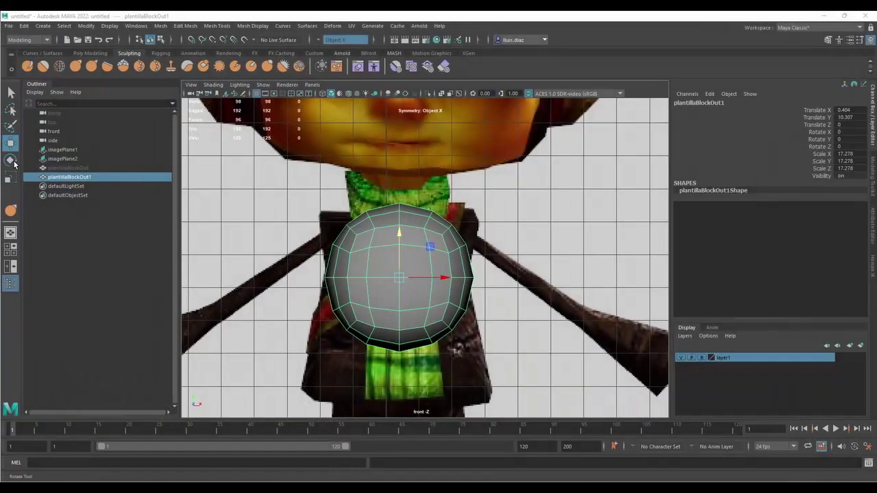
- Trial-sculpt the torso block's bottom into a pointed, bulging shape with the Grab tool
left_click_drag(397, 336, 396, 346)
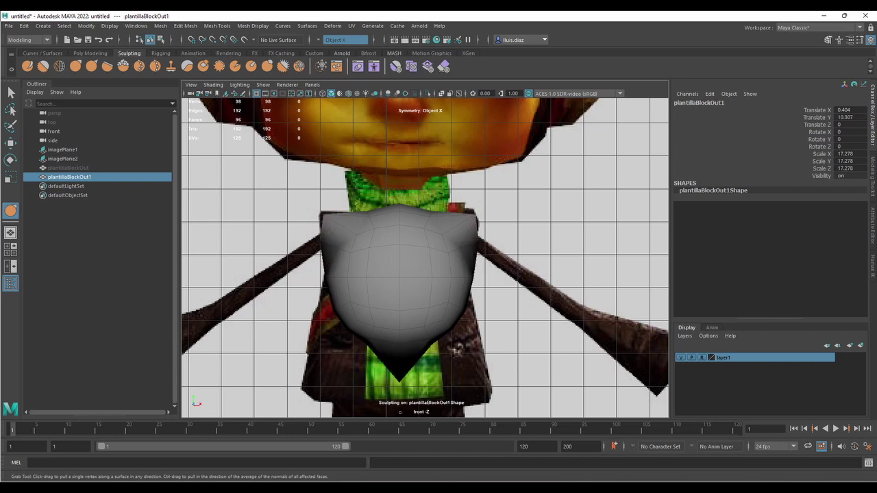
scroll(361, 261, "up", 3)
mouse_move(361, 261)
left_mouse_down()
mouse_move(504, 216)
mouse_move(480, 245)
left_mouse_up()
left_click_drag(410, 328, 409, 364)
- Undo the pointed torso reshaping and orbit to a low view beneath the body
key("ctrl+z")
key("ctrl+z")
key("ctrl+z")
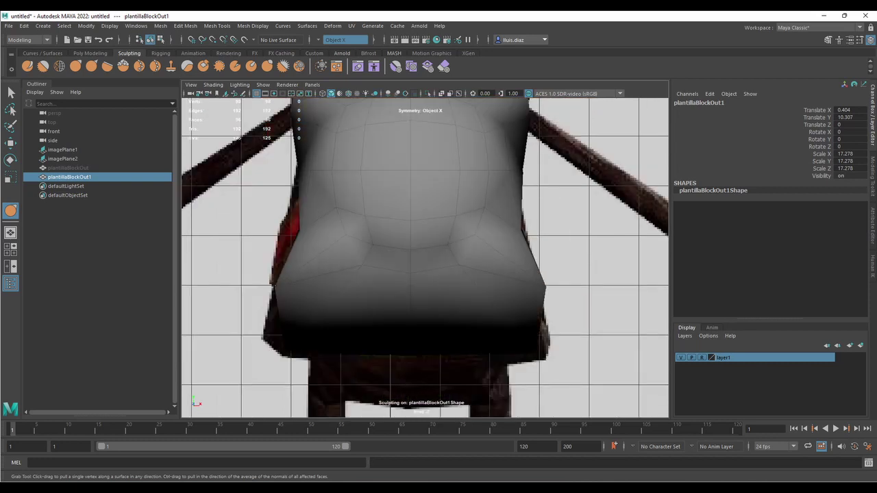
scroll(385, 288, "down", 3)
mouse_move(384, 288)
left_mouse_down("alt")
mouse_move(470, 229)
mouse_move(346, 269)
mouse_move(331, 303)
mouse_move(446, 292)
mouse_move(342, 289)
mouse_move(349, 229)
mouse_move(446, 226)
mouse_move(371, 199)
left_mouse_up("alt")
mouse_move(363, 245)
left_mouse_down("alt")
mouse_move(439, 270)
mouse_move(428, 225)
left_mouse_up("alt")
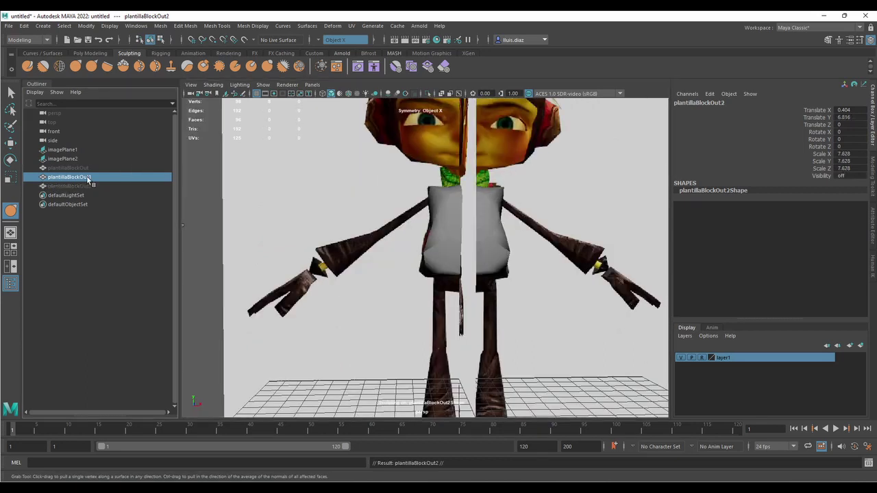
- Rename the torso piece to 'cos' in the Outliner
double_click(71, 186)
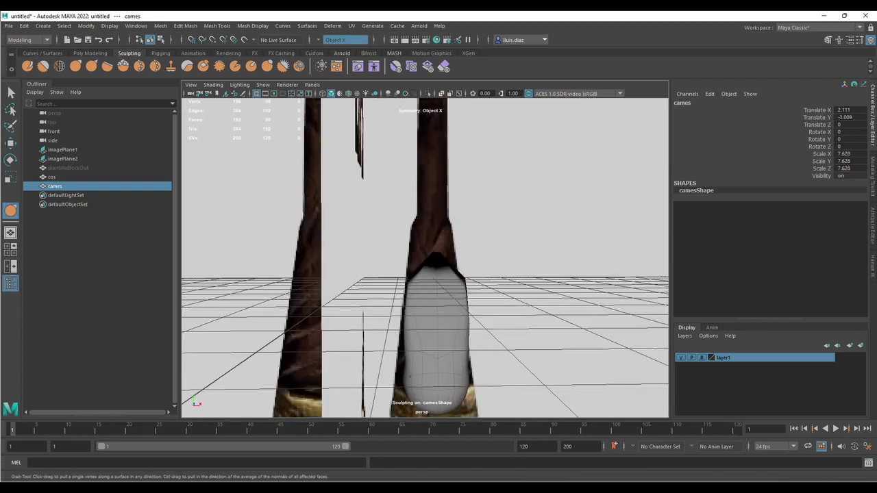
mouse_move(539, 329)
left_mouse_down("alt")
mouse_move(433, 331)
mouse_move(503, 295)
mouse_move(351, 337)
mouse_move(416, 350)
mouse_move(515, 241)
left_mouse_up("alt")
scroll(503, 295, "down", 2)
- Undo two stray sculpt strokes and raise the cames leg block up the reference leg
key("ctrl+z")
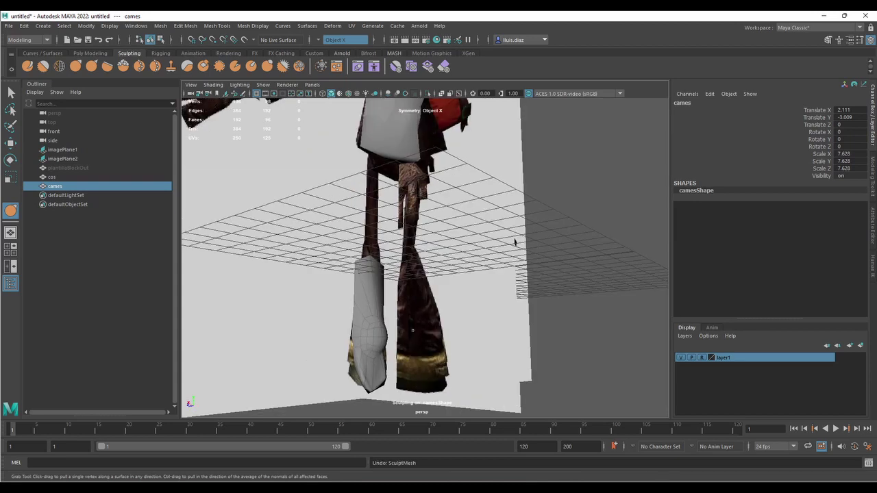
key("ctrl+z")
scroll(515, 241, "up", 5)
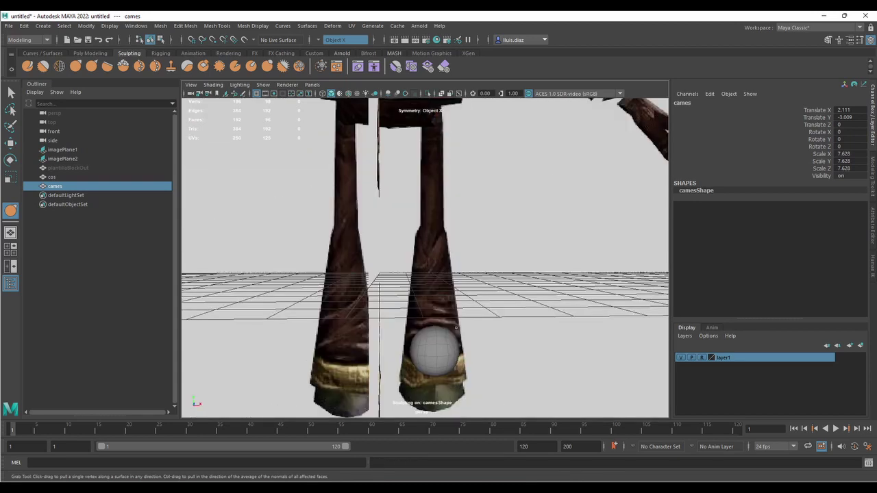
key("w")
left_click_drag(414, 310, 414, 203)
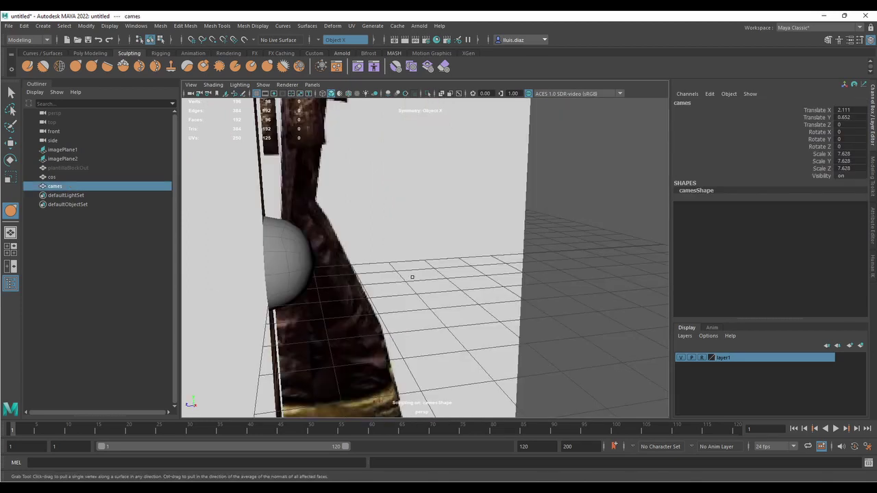
left_click_drag(412, 277, 429, 264, "alt")
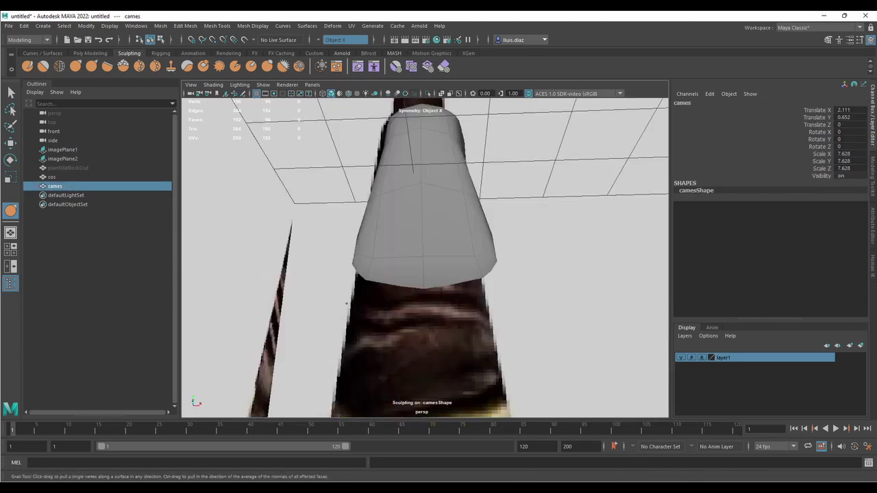
mouse_move(346, 302)
left_mouse_down("alt")
mouse_move(333, 354)
mouse_move(394, 336)
mouse_move(349, 268)
left_mouse_up("alt")
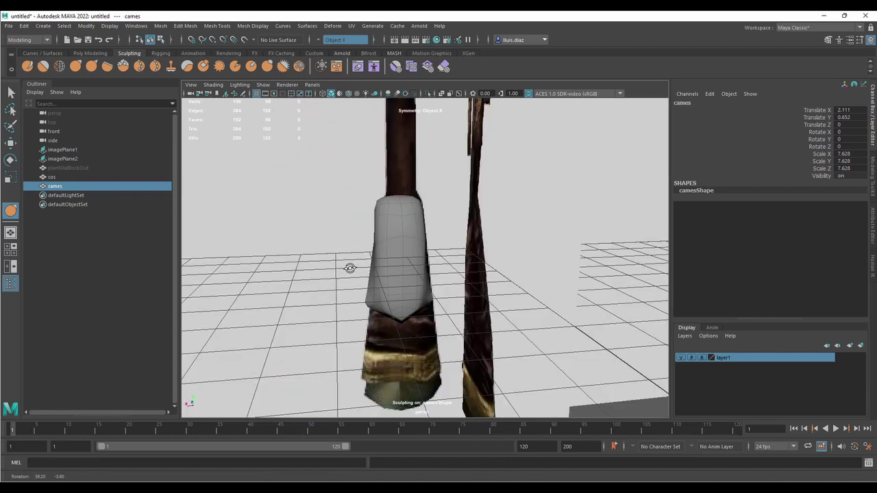
left_click_drag(372, 196, 414, 296, "alt")
right_click_drag(414, 296, 452, 315, "alt")
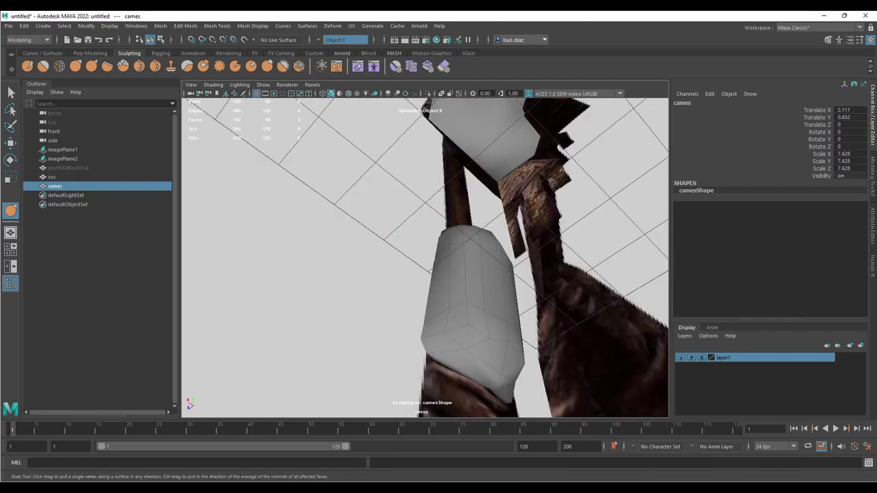
mouse_move(452, 316)
left_mouse_down("alt")
mouse_move(455, 377)
mouse_move(324, 167)
left_mouse_up("alt")
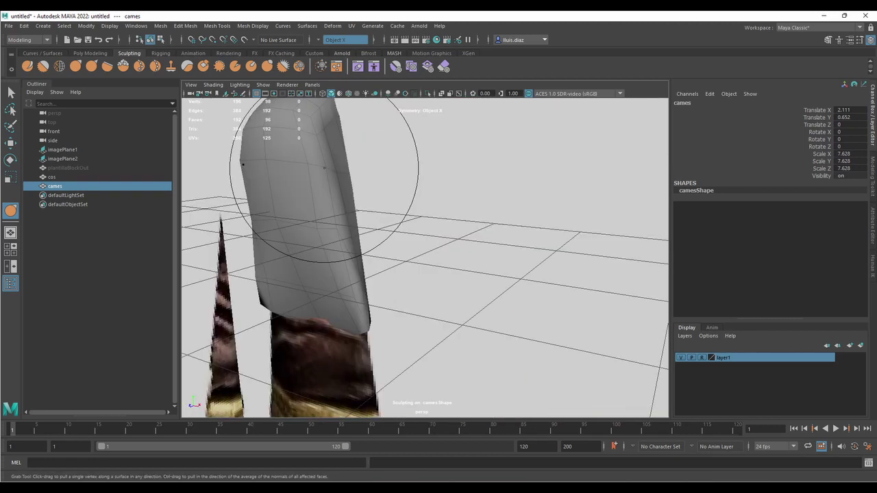
mouse_move(324, 167)
right_mouse_down("alt")
mouse_move(445, 256)
mouse_move(360, 163)
right_mouse_up("alt")
mouse_move(359, 163)
left_mouse_down("alt")
mouse_move(354, 276)
mouse_move(402, 322)
mouse_move(377, 293)
mouse_move(380, 274)
mouse_move(455, 239)
mouse_move(367, 238)
mouse_move(391, 241)
left_mouse_up("alt")
- Set the cames leg block to Translate Z -0.544 and sculpt it down over the boot to a point
key("w")
scroll(412, 261, "up", 3)
key("y")
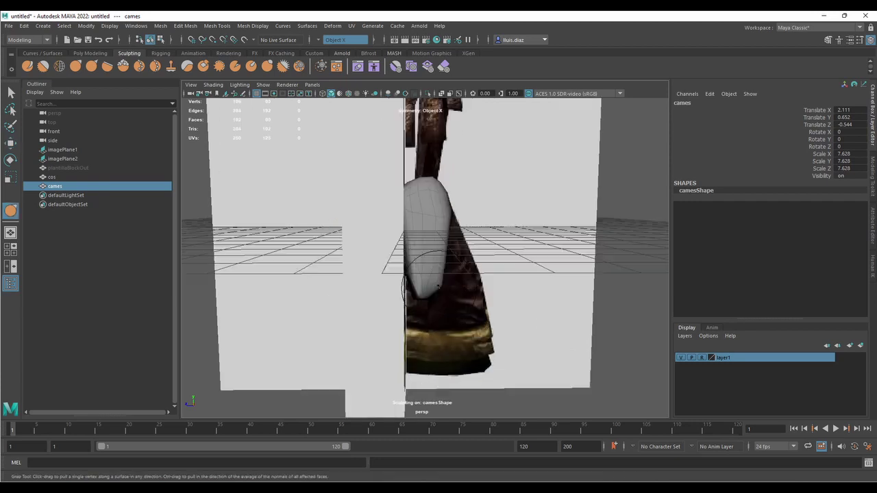
left_click_drag(456, 259, 470, 303)
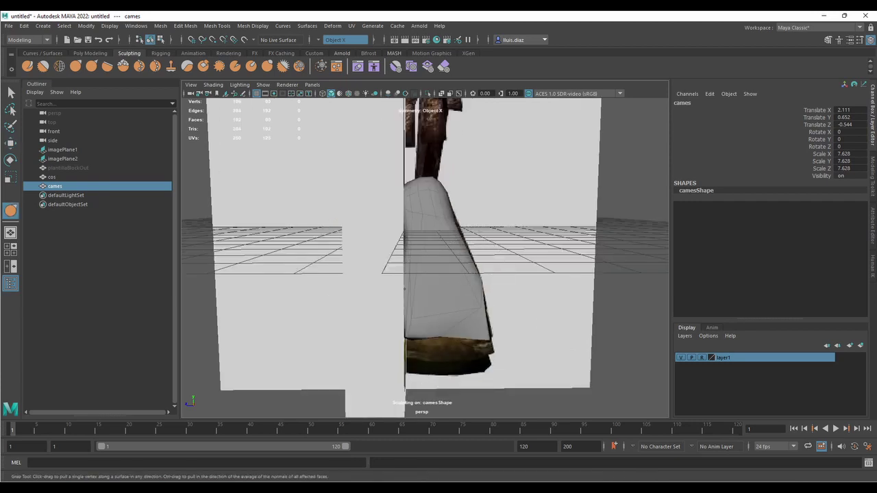
mouse_move(405, 289)
left_mouse_down("alt")
mouse_move(434, 250)
mouse_move(476, 349)
mouse_move(474, 339)
mouse_move(523, 344)
left_mouse_up("alt")
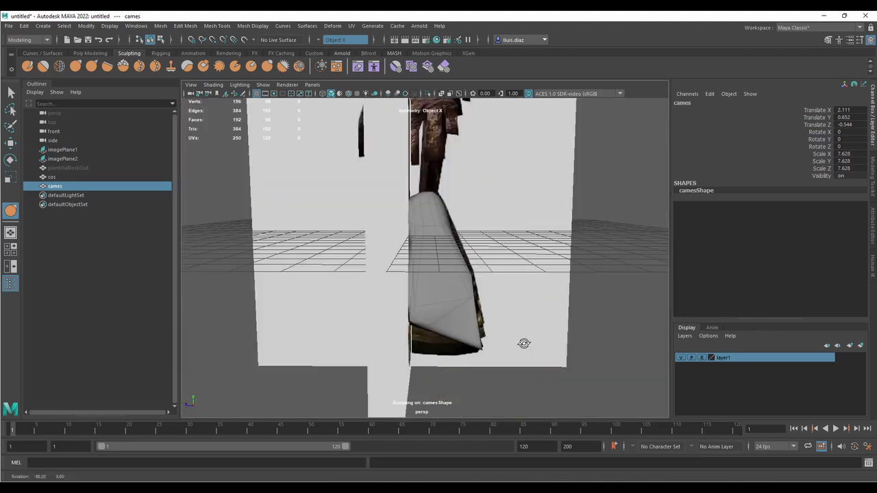
scroll(523, 343, "up", 3)
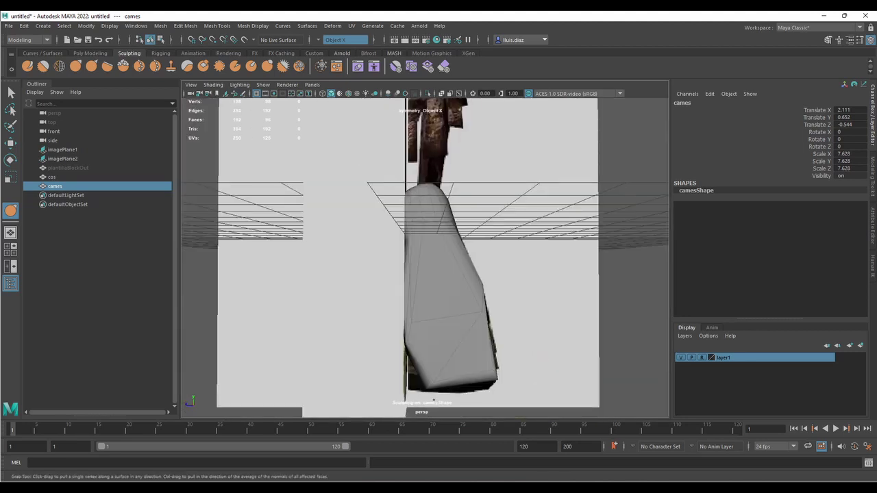
mouse_move(450, 358)
left_mouse_down("alt")
mouse_move(512, 311)
mouse_move(368, 292)
mouse_move(383, 322)
mouse_move(446, 358)
mouse_move(442, 240)
mouse_move(503, 335)
mouse_move(377, 249)
mouse_move(374, 265)
left_mouse_up("alt")
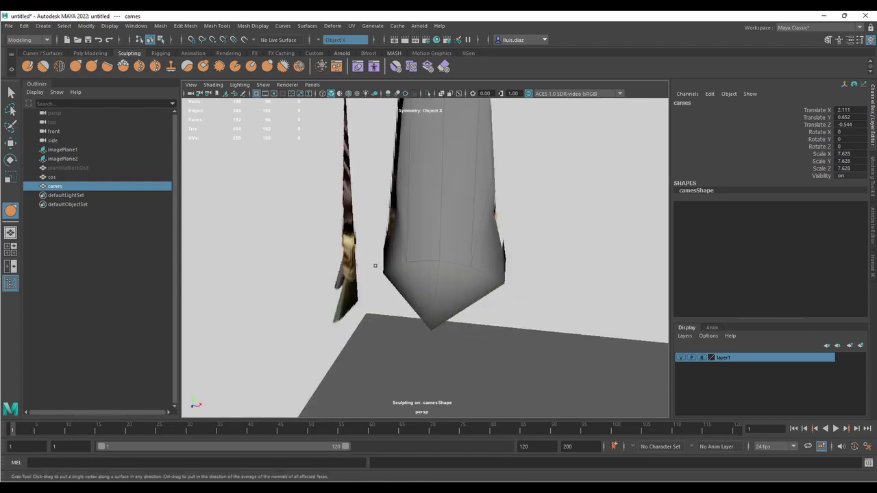
mouse_move(406, 268)
left_mouse_down("alt")
mouse_move(447, 297)
mouse_move(537, 315)
mouse_move(473, 320)
left_mouse_up("alt")
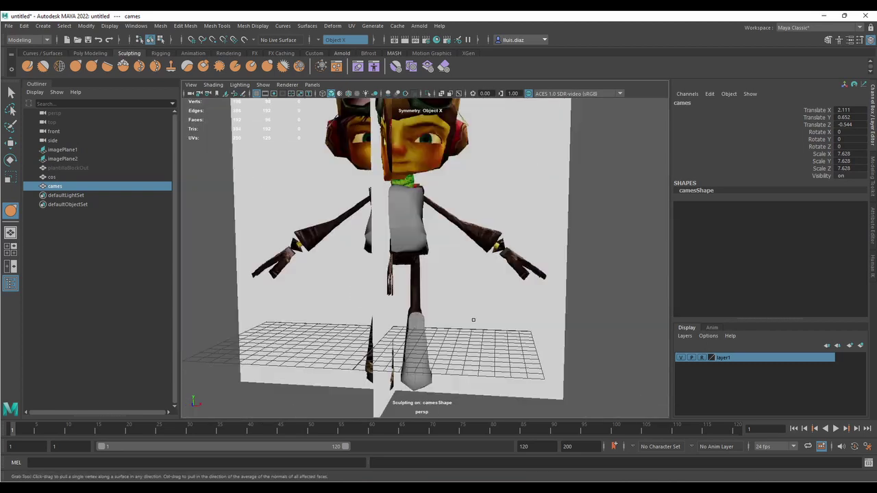
- Add a new sphere for the thigh and name it cuixaR01
left_click(81, 168)
key("ctrl+d")
key("w")
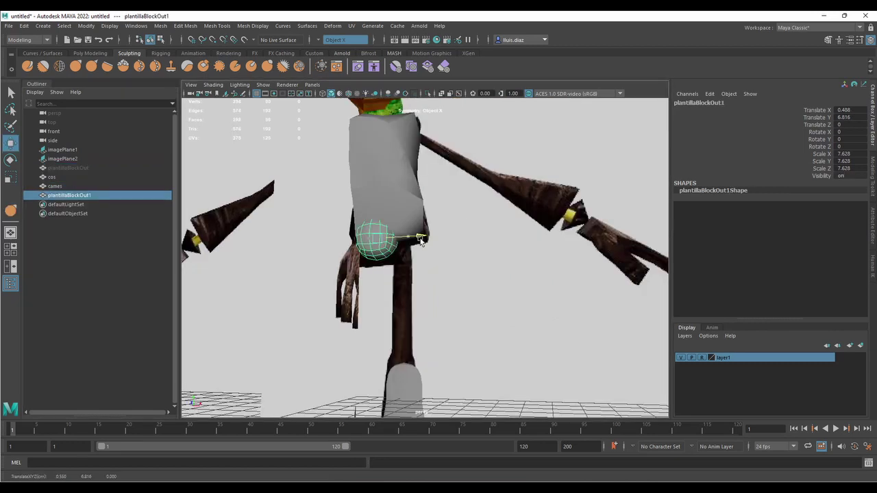
left_click_drag(458, 306, 425, 302, "alt")
double_click(70, 195)
type("cuixaR01")
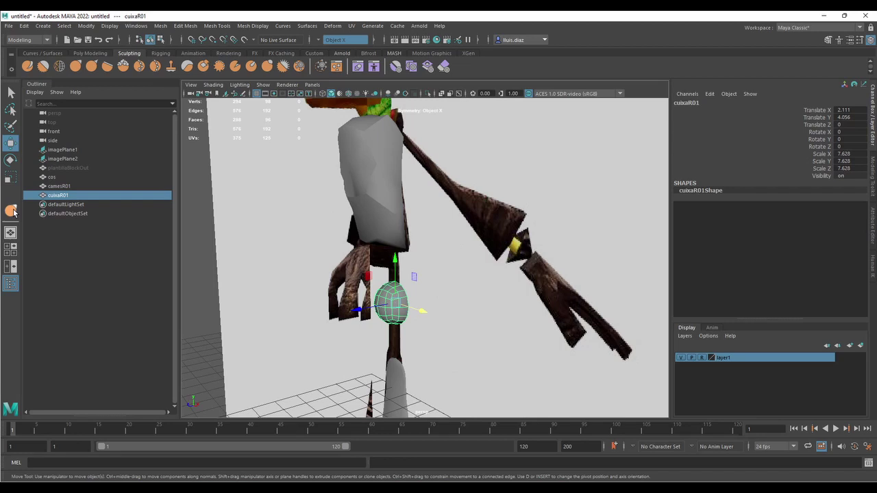
- Stretch the thigh sphere into a long shape, then lower and rotate it under the skirt
left_click(14, 213)
left_click_drag(396, 294, 396, 305)
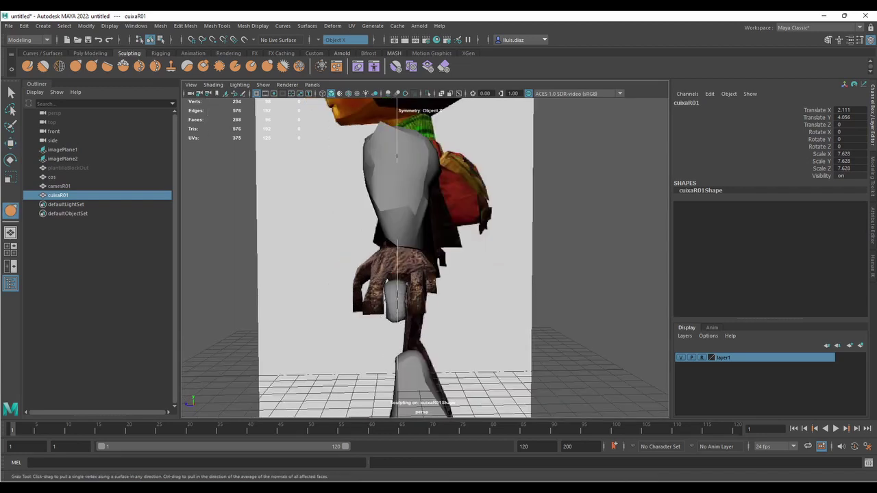
key("w")
mouse_move(399, 248)
left_mouse_down()
mouse_move(399, 301)
mouse_move(456, 358)
left_mouse_up()
key("g")
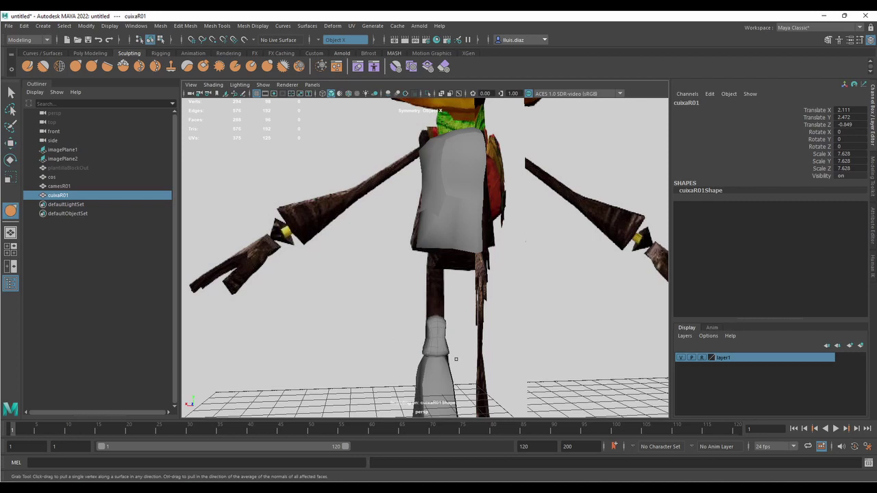
scroll(456, 358, "up", 5)
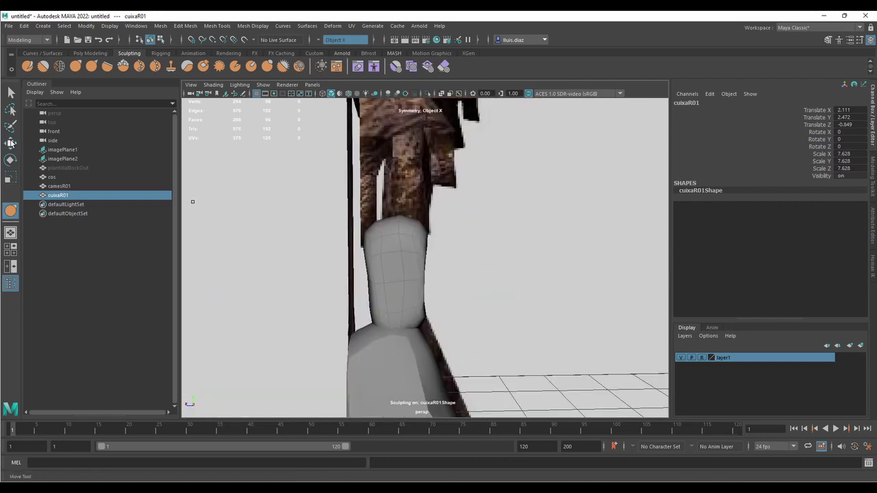
left_click(10, 143)
key("e")
- Widen the outer side of the shin piece, camesR01
left_click(59, 186)
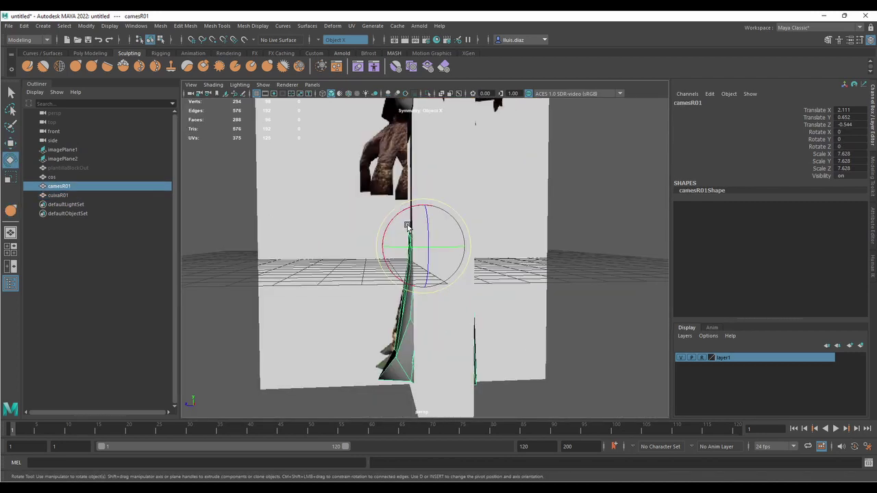
left_click(10, 211)
mouse_move(476, 274)
left_mouse_down()
mouse_move(487, 297)
mouse_move(479, 310)
left_mouse_up()
- Pull the cuixaR01 thigh's top up under the skirt
key("q")
left_click(419, 226)
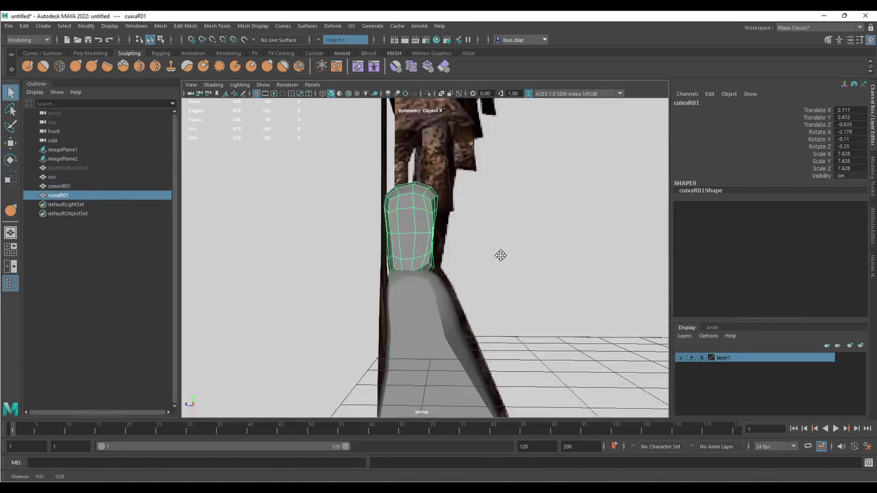
key("space")
key("y")
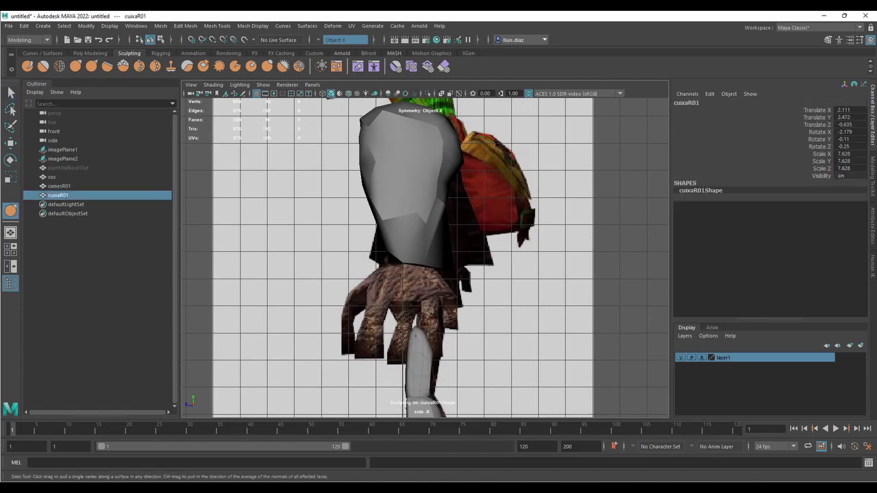
left_click_drag(430, 360, 446, 322)
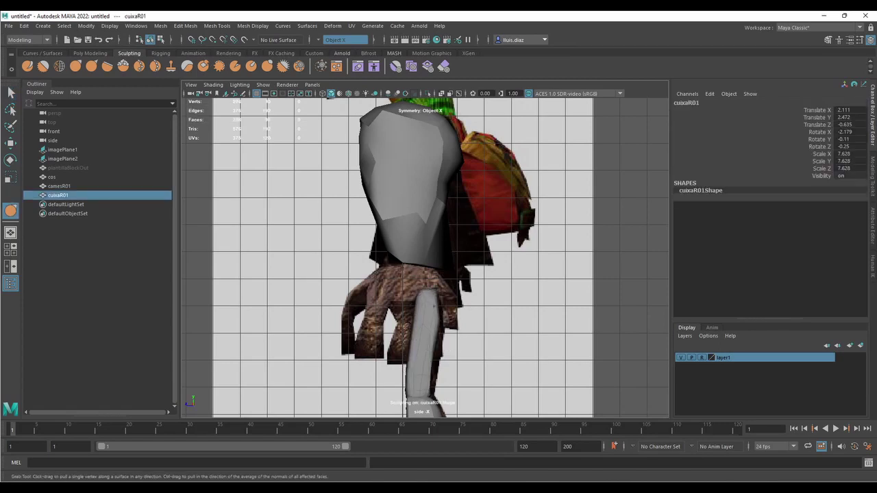
scroll(447, 328, "up", 3)
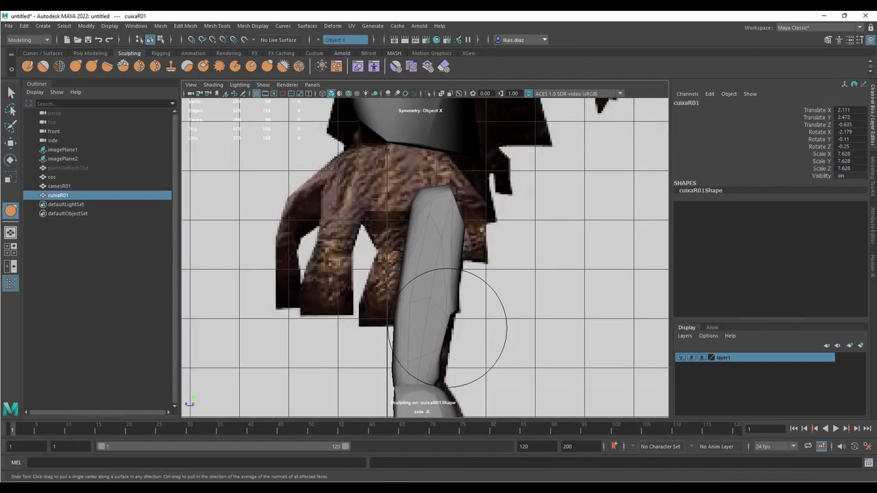
scroll(452, 301, "up", 2)
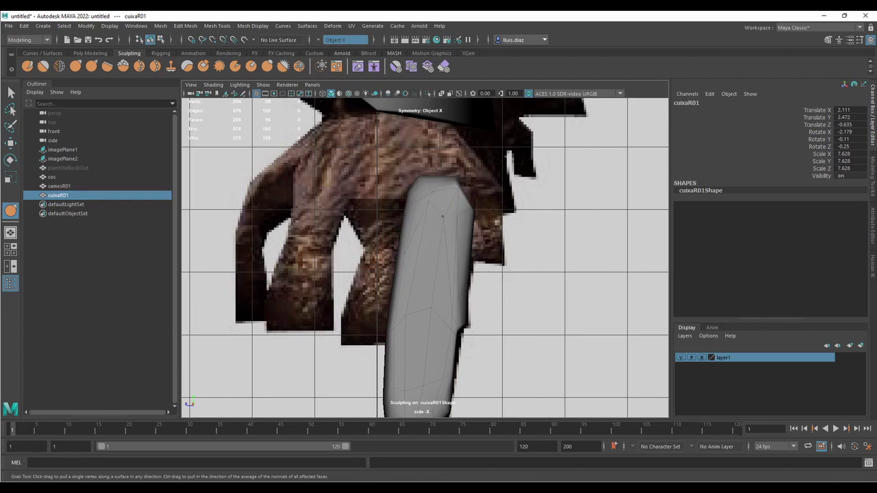
left_click_drag(457, 282, 484, 269, "alt")
scroll(484, 270, "down", 4)
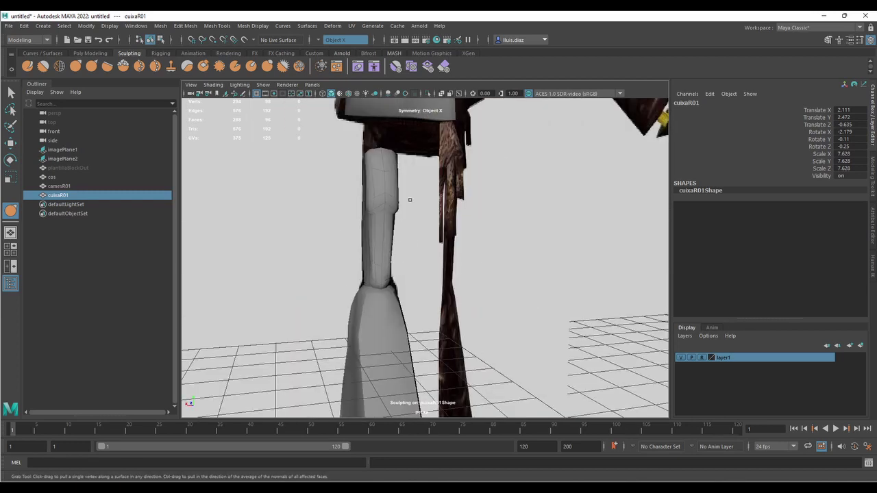
mouse_move(410, 199)
left_mouse_down("alt")
mouse_move(372, 274)
mouse_move(394, 304)
left_mouse_up("alt")
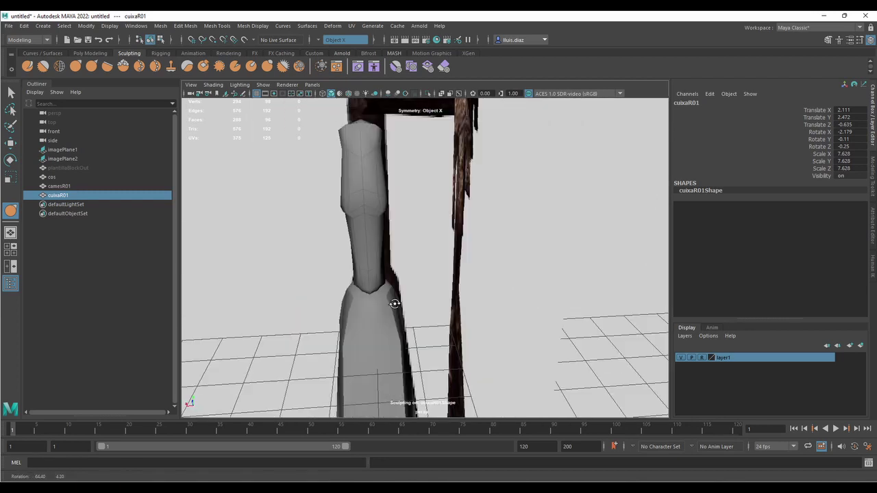
middle_click_drag(394, 304, 407, 292, "alt")
scroll(407, 293, "up", 3)
scroll(376, 283, "up", 3)
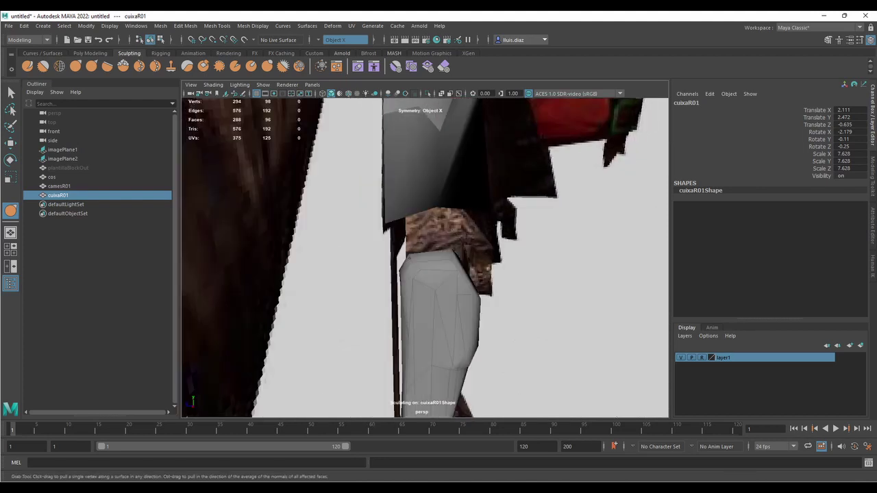
scroll(434, 294, "down", 3)
left_click_drag(435, 294, 507, 299, "alt")
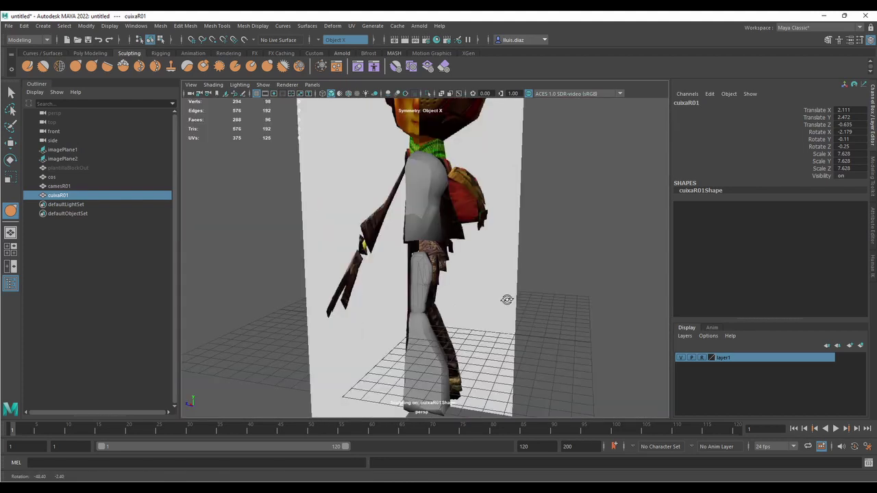
- Unhide and frame the cadera hip block
left_click(96, 204)
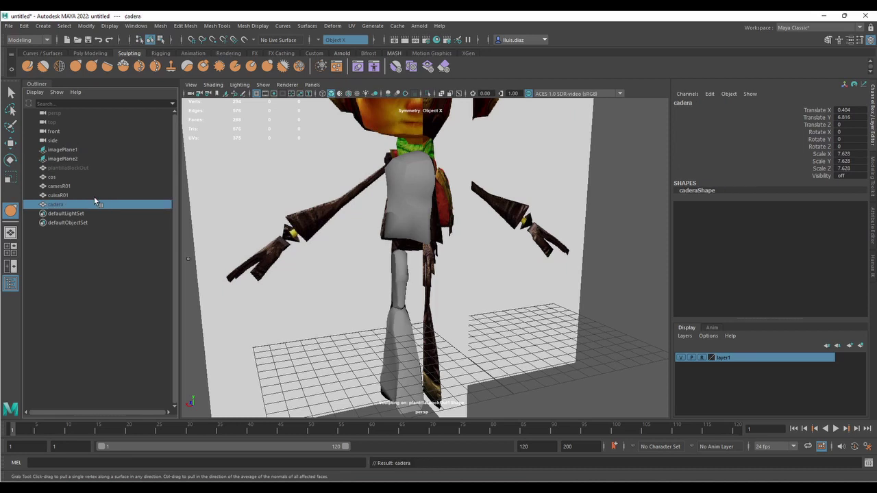
key("shift+h")
key("f")
key("w")
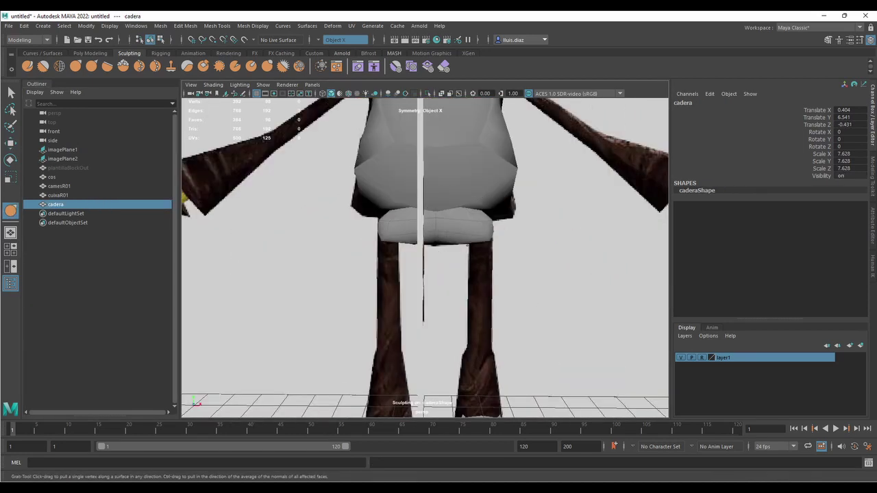
mouse_move(384, 285)
left_mouse_down("alt")
mouse_move(323, 286)
mouse_move(376, 220)
mouse_move(492, 214)
mouse_move(358, 254)
mouse_move(495, 264)
mouse_move(540, 279)
left_mouse_up("alt")
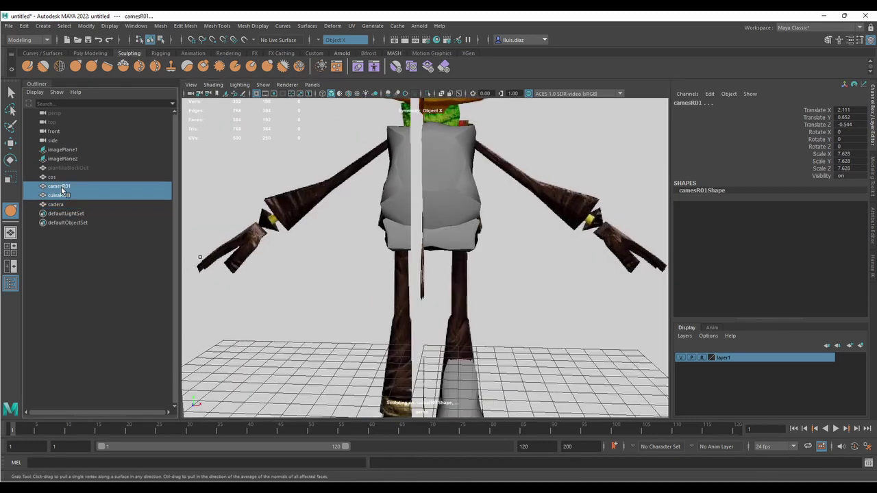
- Copy the right thigh and shin over to the left leg as cuixaL02 and camesL02
key("ctrl+d")
key("w")
left_click_drag(498, 335, 395, 333)
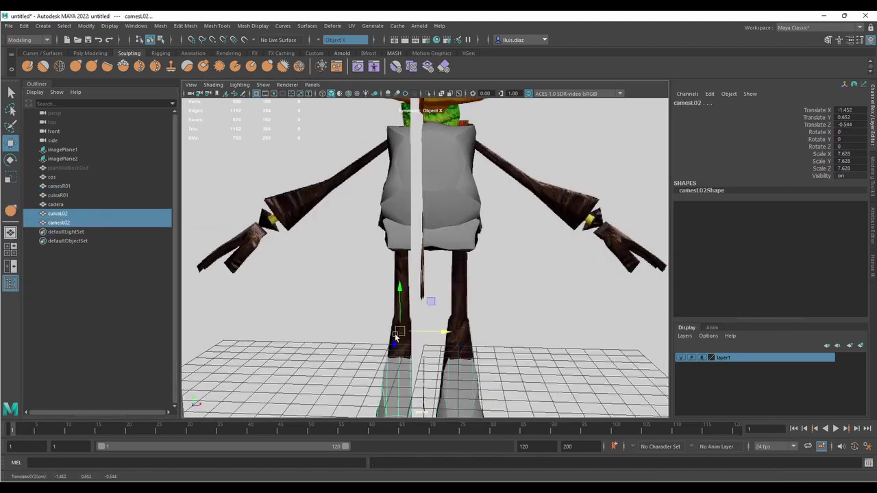
scroll(507, 296, "down", 2)
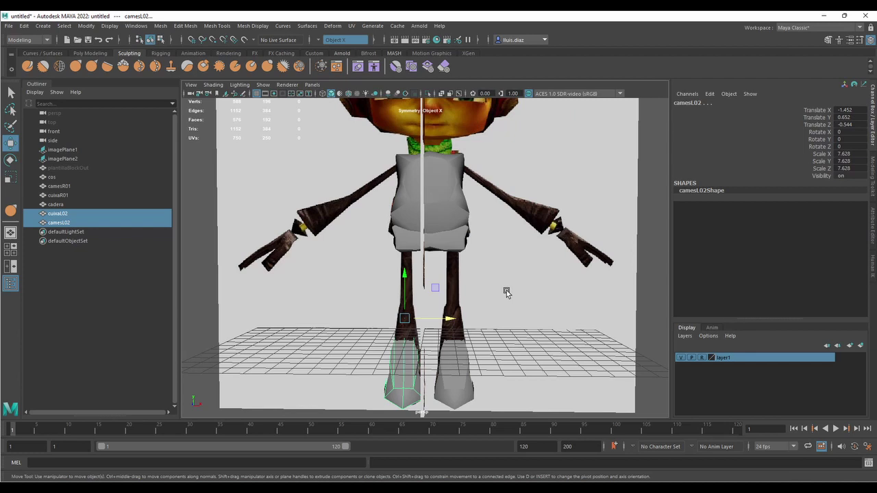
- Duplicate a new sphere, bracR01, for the upper arm
left_click(507, 292)
scroll(467, 295, "up", 3)
key("ctrl+d")
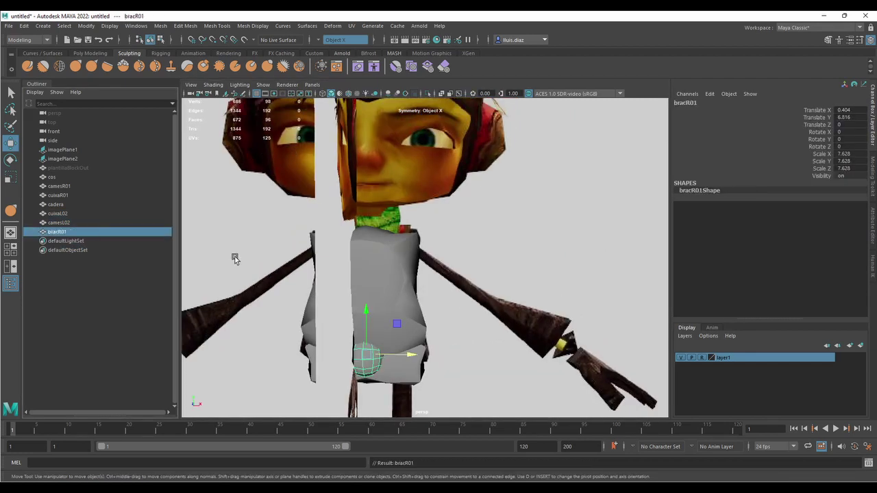
- Raise bracR01 to shoulder height, tilt it along the reference arm and stretch it long
left_click_drag(235, 259, 424, 342, "alt")
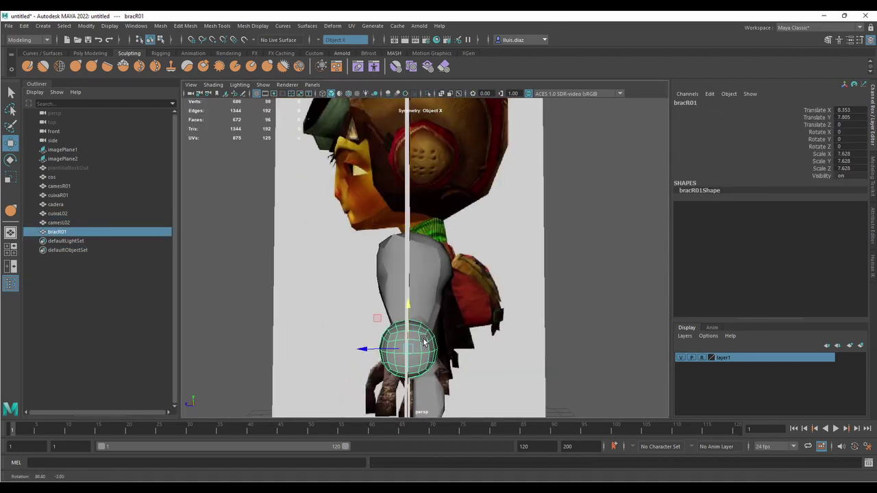
key("y")
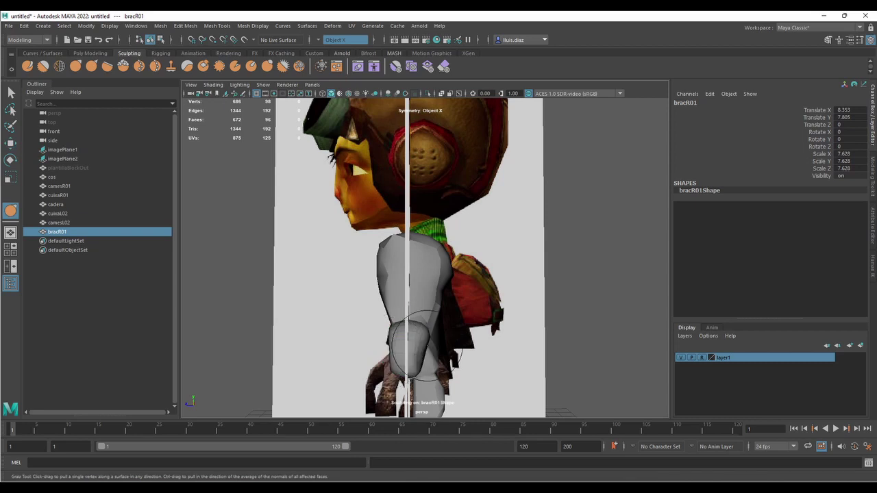
mouse_move(425, 346)
left_mouse_down("alt")
mouse_move(538, 323)
mouse_move(586, 353)
left_mouse_up("alt")
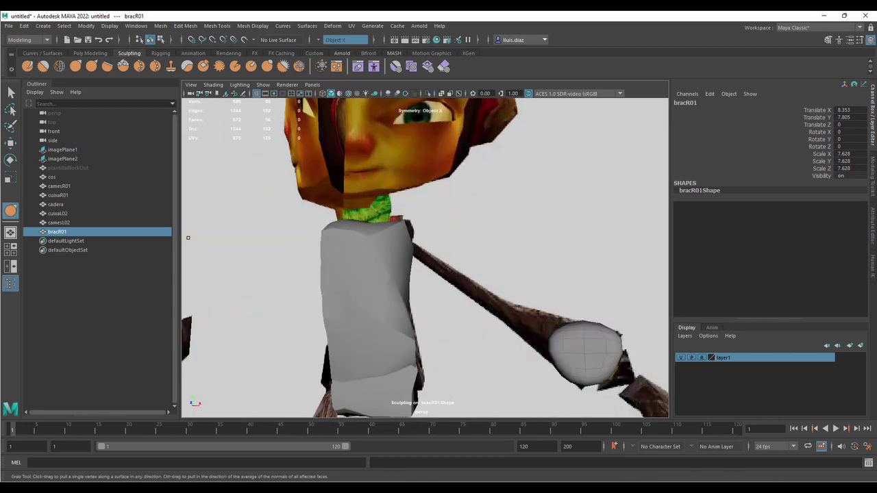
key("e")
left_click_drag(533, 356, 384, 223)
mouse_move(572, 343)
left_mouse_down()
mouse_move(534, 313)
mouse_move(551, 329)
mouse_move(384, 342)
mouse_move(322, 363)
mouse_move(359, 317)
mouse_move(459, 294)
left_mouse_up()
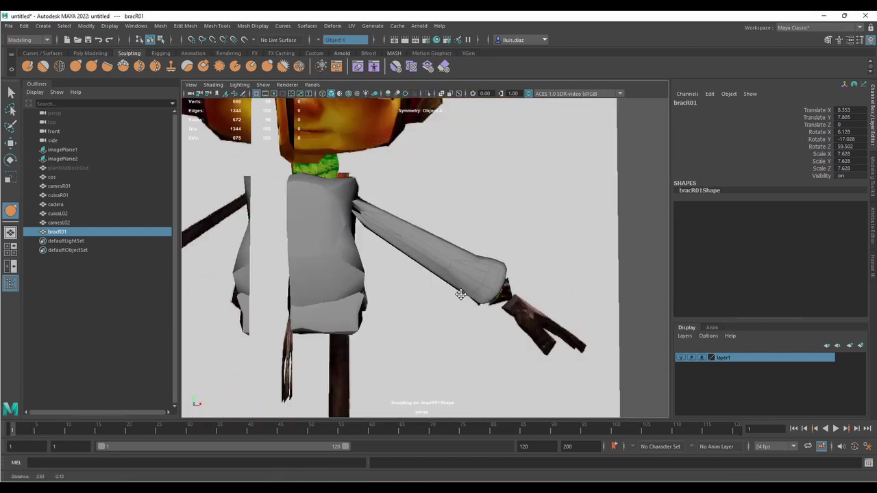
scroll(456, 310, "up", 3)
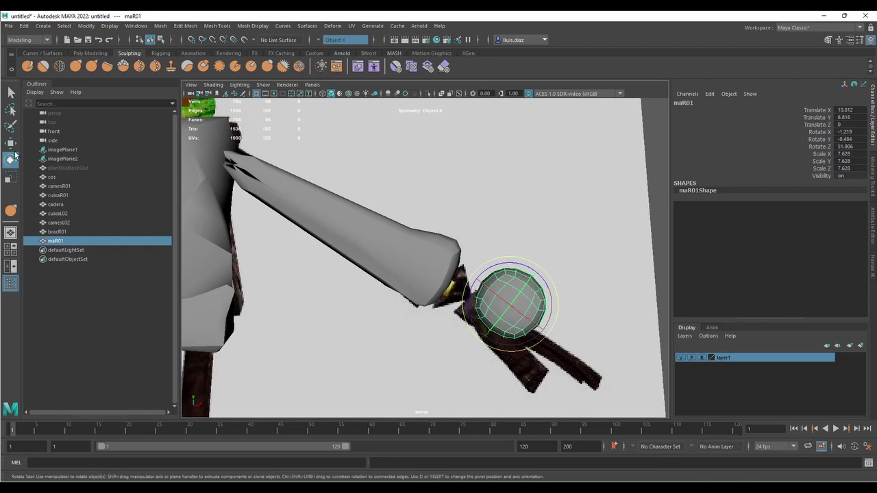
- Shrink the maR01 sphere to scale 5.11 at the wrist and sculpt it into an elongated shape
key("r")
key("w")
left_click_drag(444, 289, 479, 339, "alt")
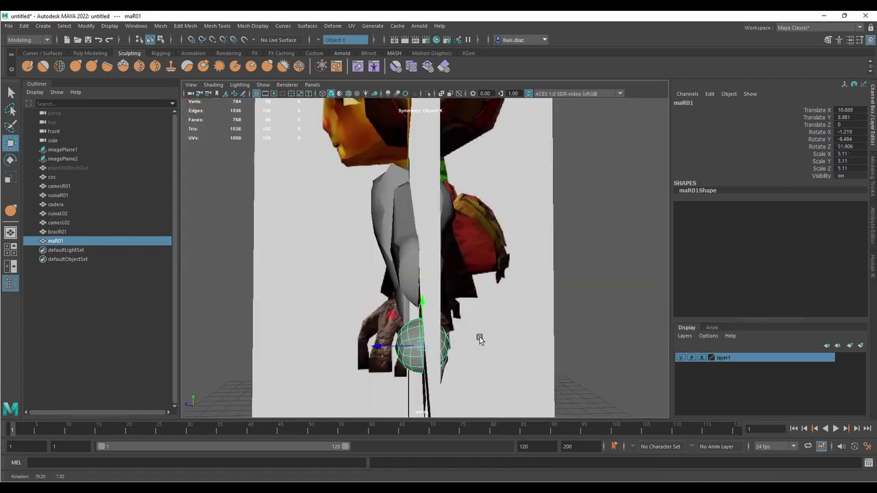
key("y")
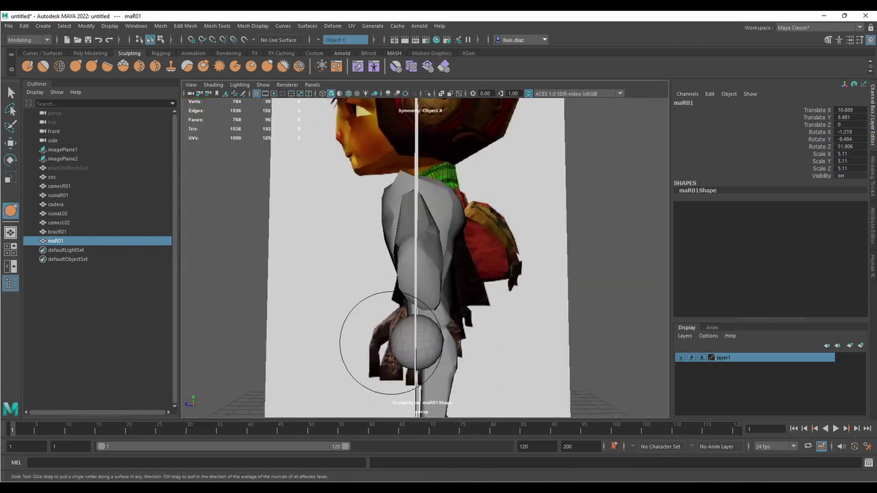
mouse_move(390, 343)
left_mouse_down("alt")
mouse_move(503, 333)
mouse_move(493, 315)
mouse_move(438, 302)
mouse_move(473, 300)
mouse_move(502, 343)
mouse_move(498, 355)
left_mouse_up("alt")
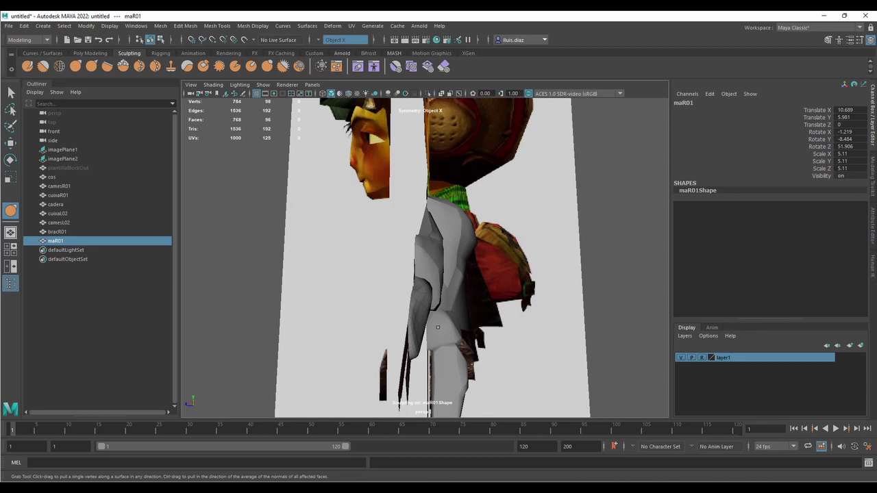
left_click_drag(437, 327, 404, 287, "alt")
left_click_drag(498, 315, 491, 314, "alt")
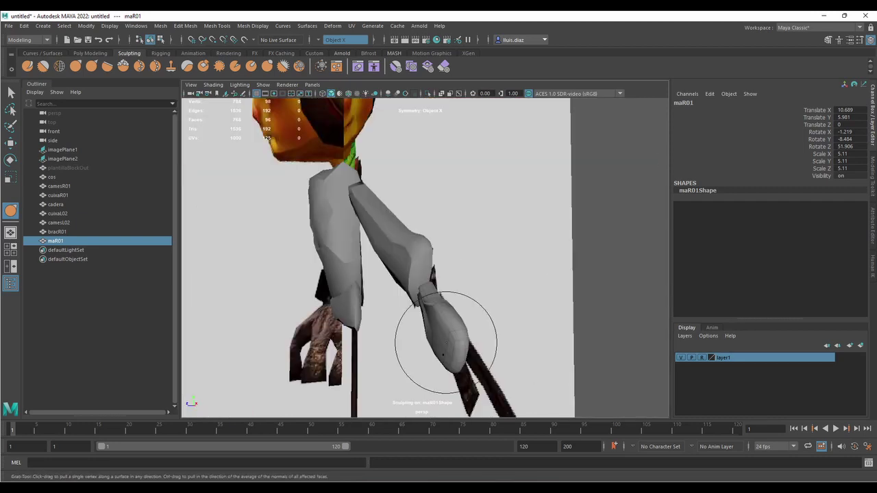
left_click_drag(446, 343, 411, 309, "alt")
left_click(82, 165)
- Duplicate the template sphere as plantillaBlockOut1 and move it onto the reference hand
key("ctrl+d")
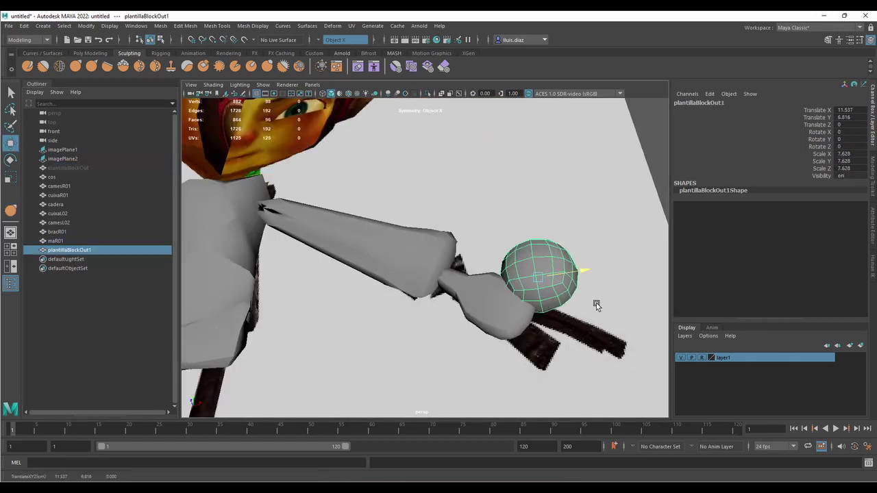
middle_click_drag(596, 303, 547, 284)
left_click_drag(546, 283, 569, 352, "alt")
key("y")
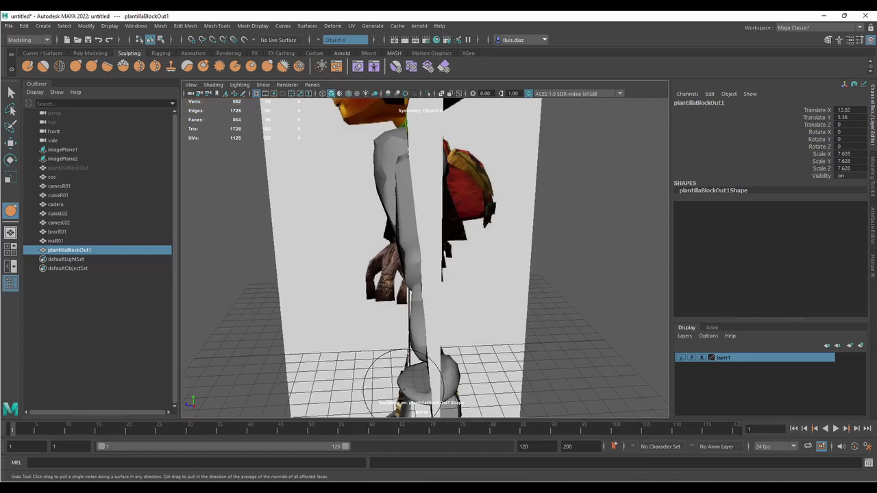
- Rotate the hand sphere so it follows the direction of the reference hand
key("e")
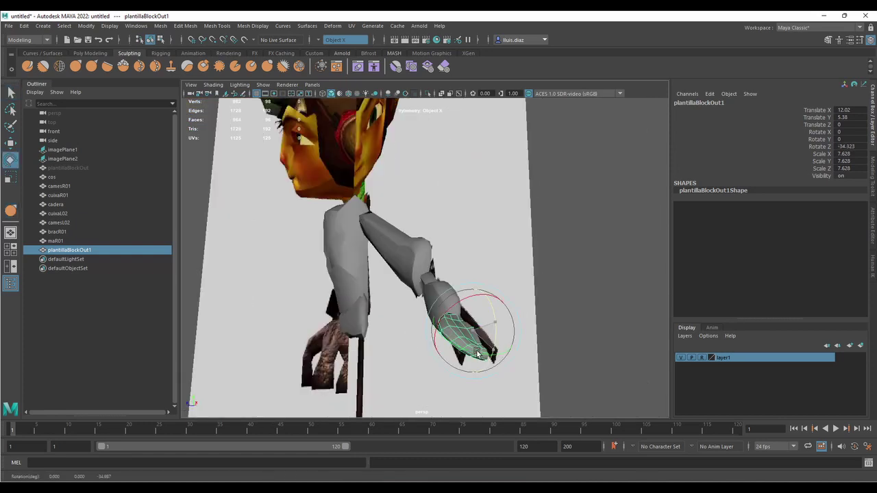
mouse_move(466, 376)
left_mouse_down()
mouse_move(365, 344)
mouse_move(273, 400)
mouse_move(461, 373)
left_mouse_up()
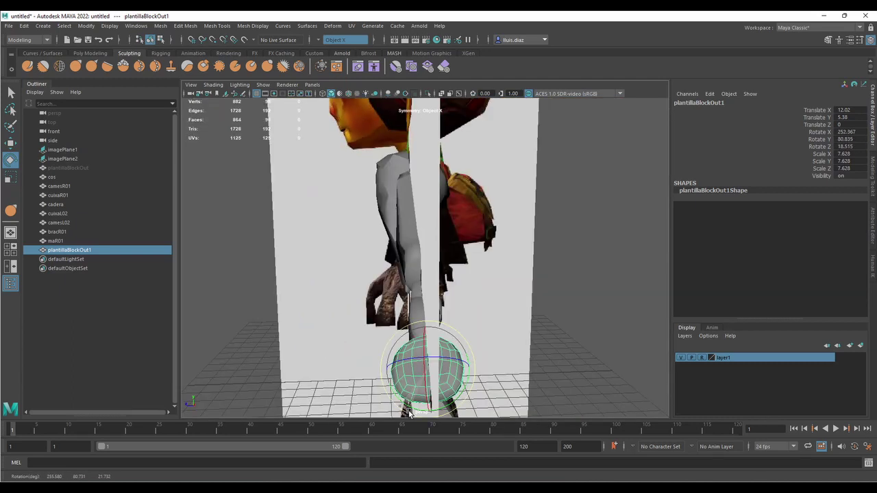
middle_click_drag(580, 346, 615, 359, "alt")
left_click(615, 360)
left_click_drag(614, 360, 488, 323, "alt")
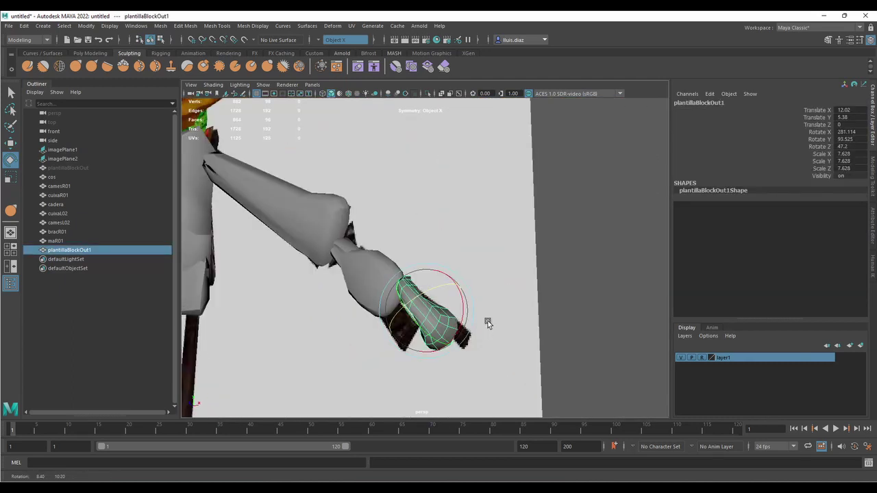
key("ctrl+z")
key("ctrl+z")
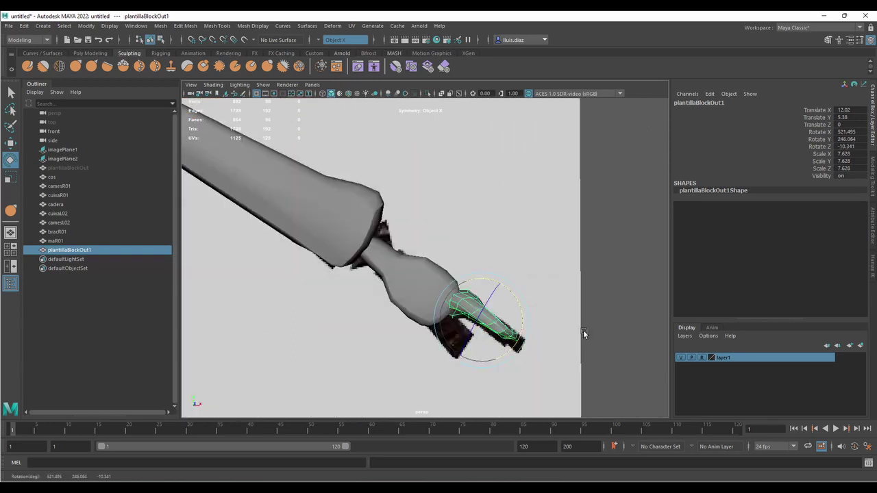
key("ctrl+z")
key("ctrl+z")
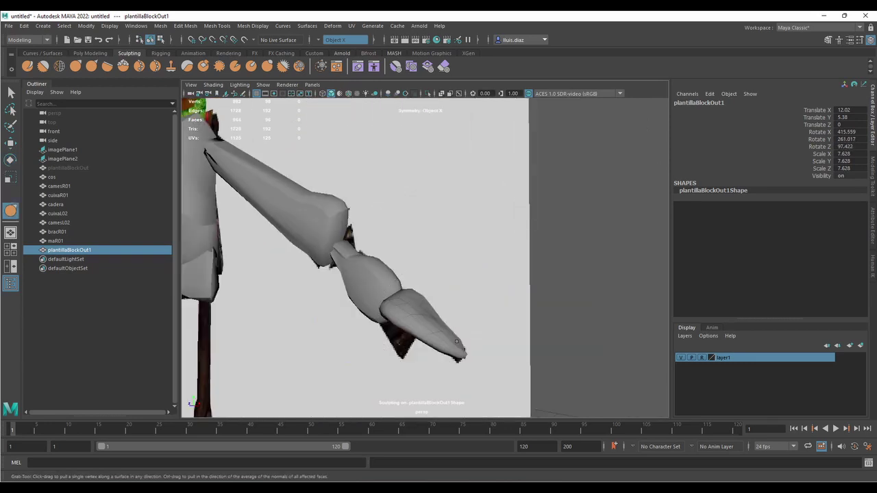
mouse_move(457, 340)
left_mouse_down("alt")
mouse_move(396, 342)
mouse_move(352, 326)
mouse_move(372, 372)
mouse_move(417, 325)
mouse_move(369, 223)
mouse_move(352, 284)
mouse_move(518, 326)
mouse_move(394, 339)
mouse_move(481, 280)
left_mouse_up("alt")
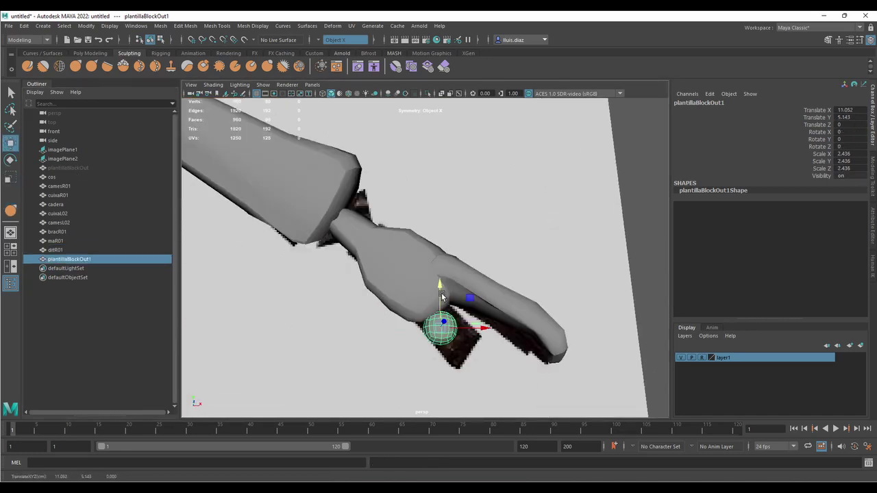
- Tilt the thumb sphere about 41 degrees and shrink the Grab brush for sculpting it
key("e")
left_click_drag(403, 304, 522, 345)
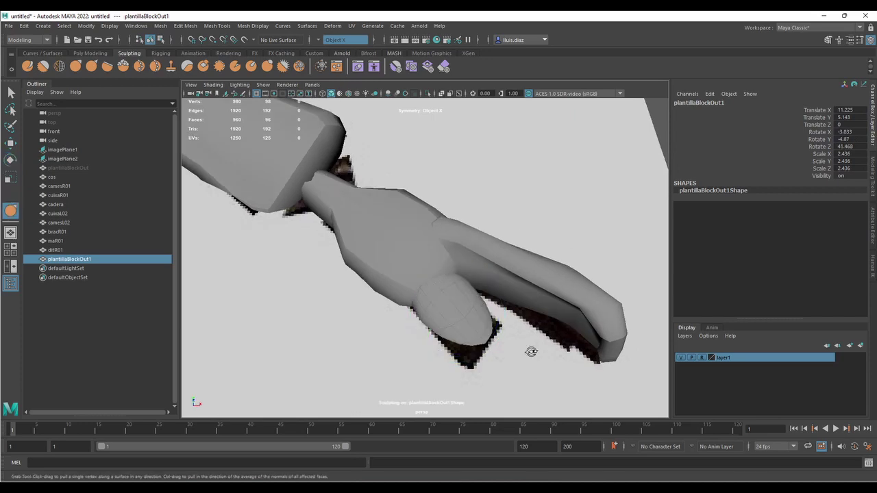
mouse_move(461, 330)
left_mouse_down("alt")
mouse_move(470, 349)
mouse_move(337, 360)
left_mouse_up("alt")
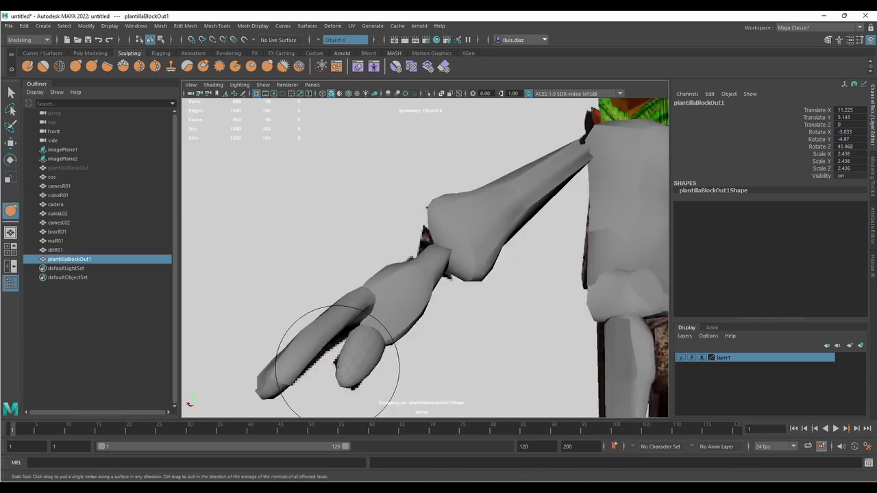
key("space")
key("space")
mouse_move(466, 332)
left_mouse_down()
mouse_move(427, 333)
mouse_move(540, 292)
mouse_move(561, 375)
mouse_move(403, 311)
mouse_move(341, 310)
left_mouse_up()
- Rename the thumb ditGrosR01 and mirror-duplicate all right-arm pieces with X scale -1
double_click(68, 259)
left_click(57, 231, "shift")
key("ctrl+shift+d")
- Combine the mirrored arm copies into ditGrosR03 and turn it -180° onto the other arm
key("w")
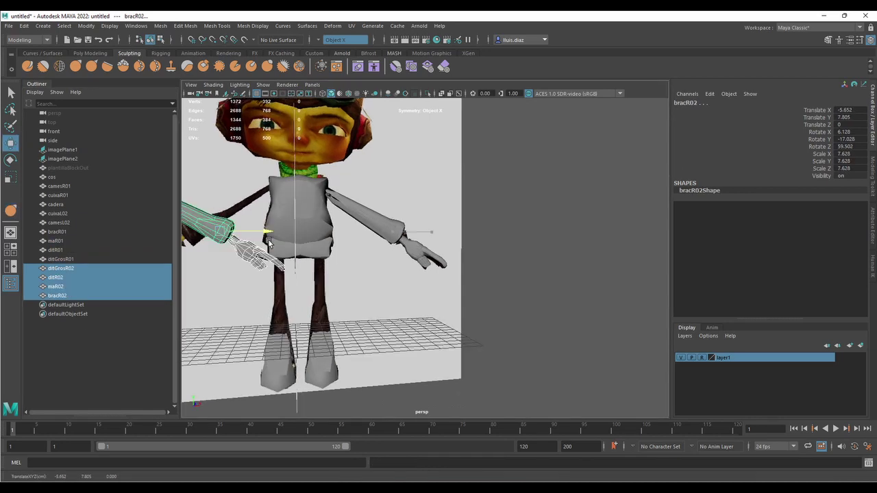
left_click(299, 27)
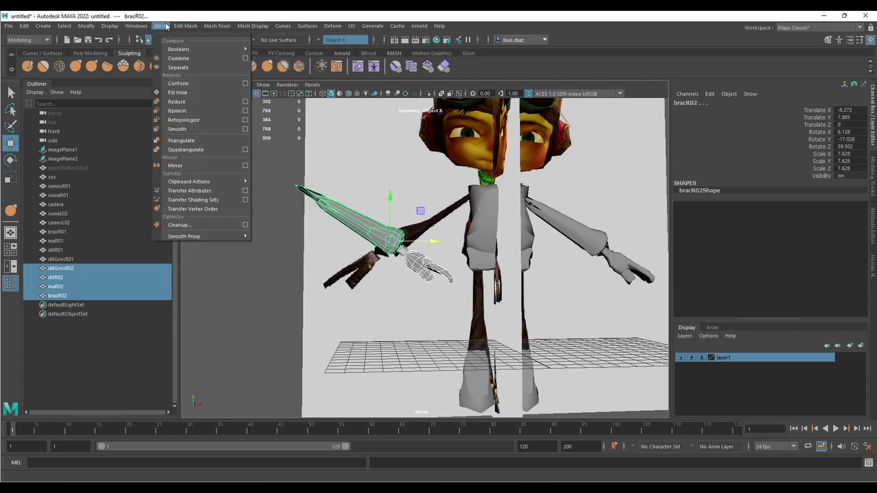
left_click(198, 147)
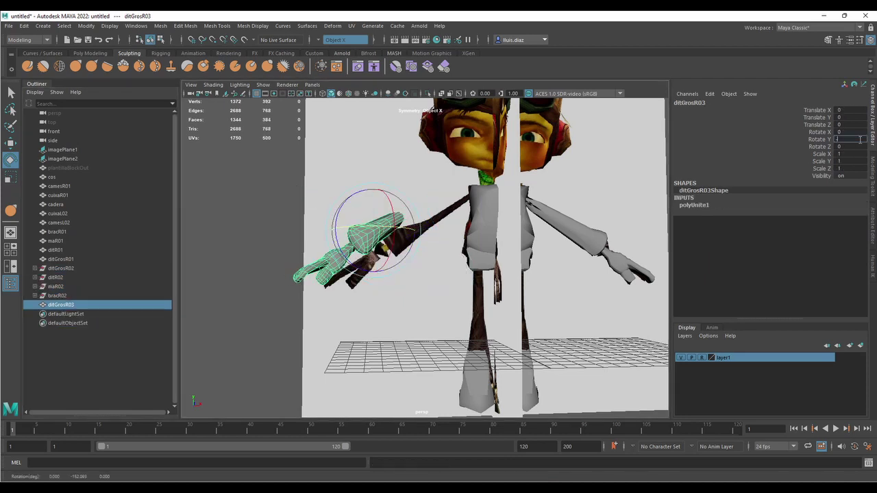
mouse_move(433, 236)
left_mouse_down("alt")
mouse_move(540, 281)
mouse_move(477, 265)
left_mouse_up("alt")
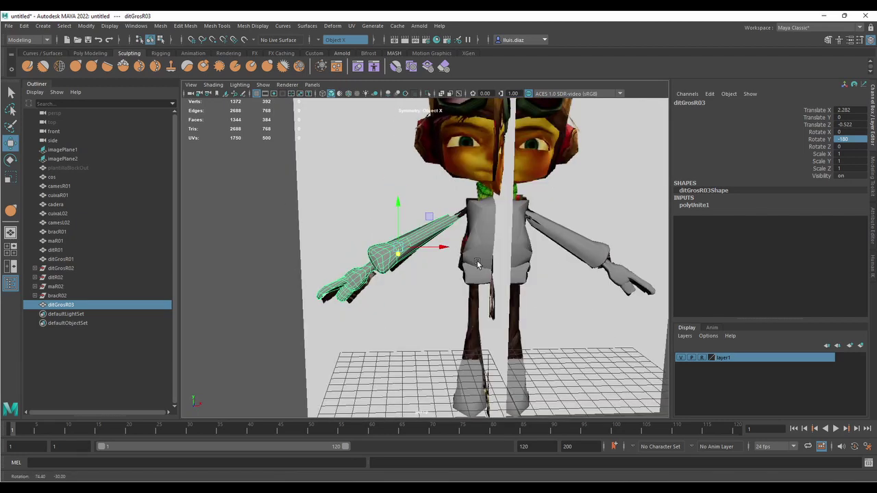
scroll(477, 265, "down", 3)
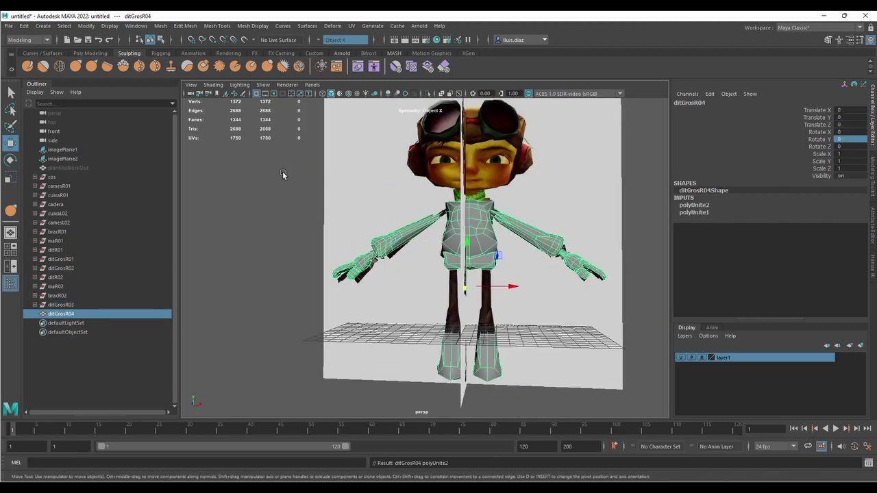